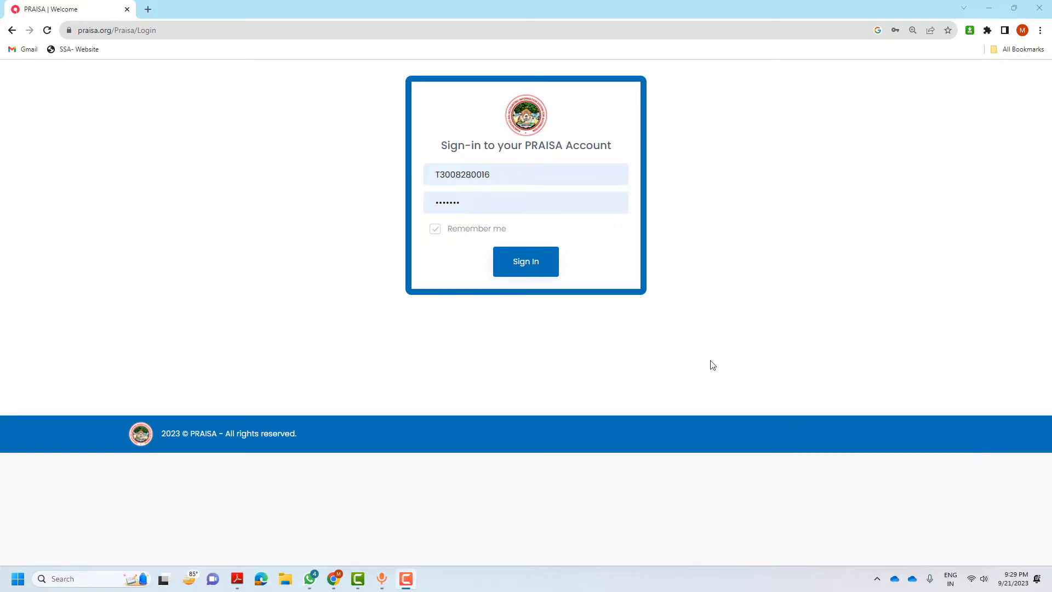
# Sign in with EDUCATION PAY CELL BRANCH-7 and financial year 2023-2024, and open the Employee Registration listing.
pyautogui.click(535, 267)
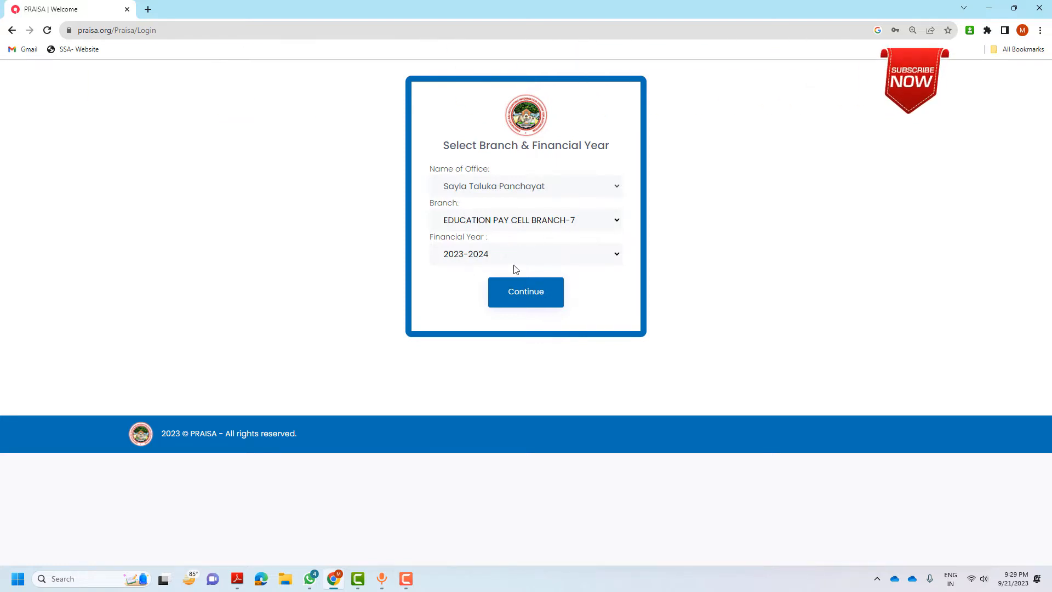
pyautogui.click(530, 293)
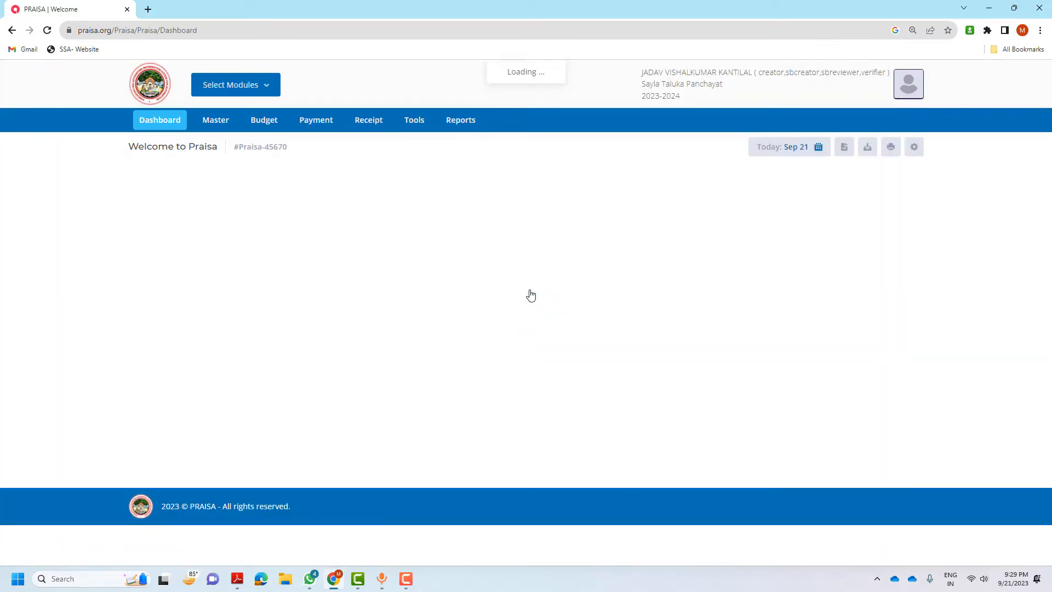
pyautogui.click(417, 125)
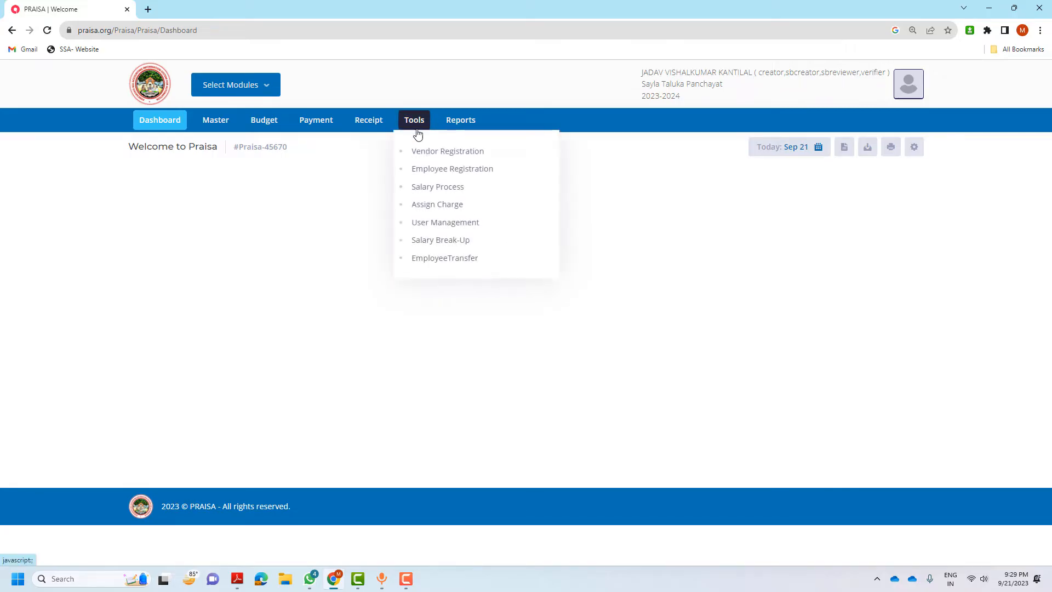
pyautogui.click(476, 174)
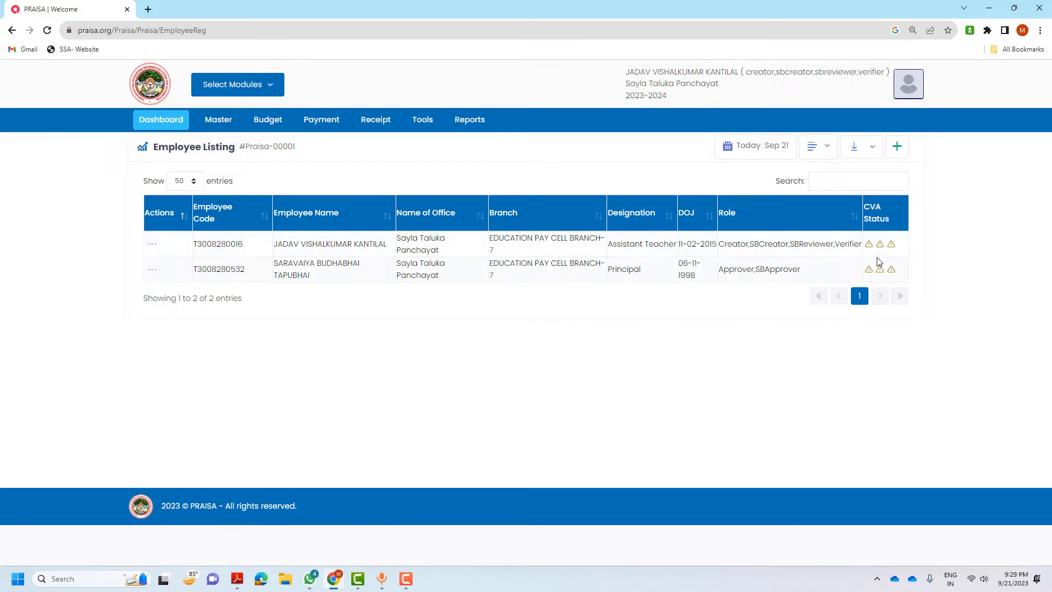
# Display all employee records and sort the listing by employee name.
pyautogui.click(819, 149)
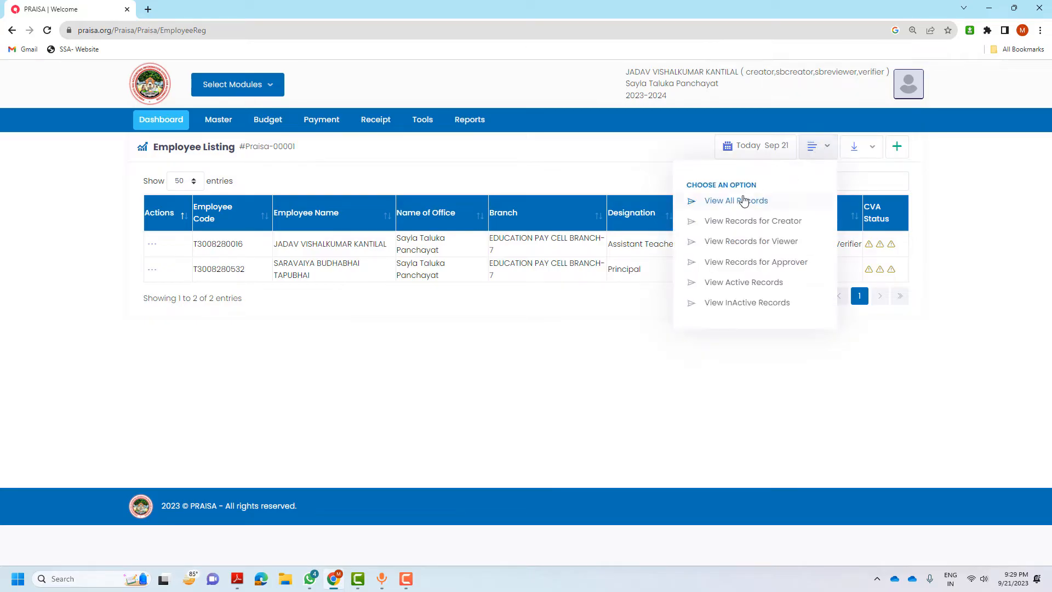
pyautogui.click(735, 203)
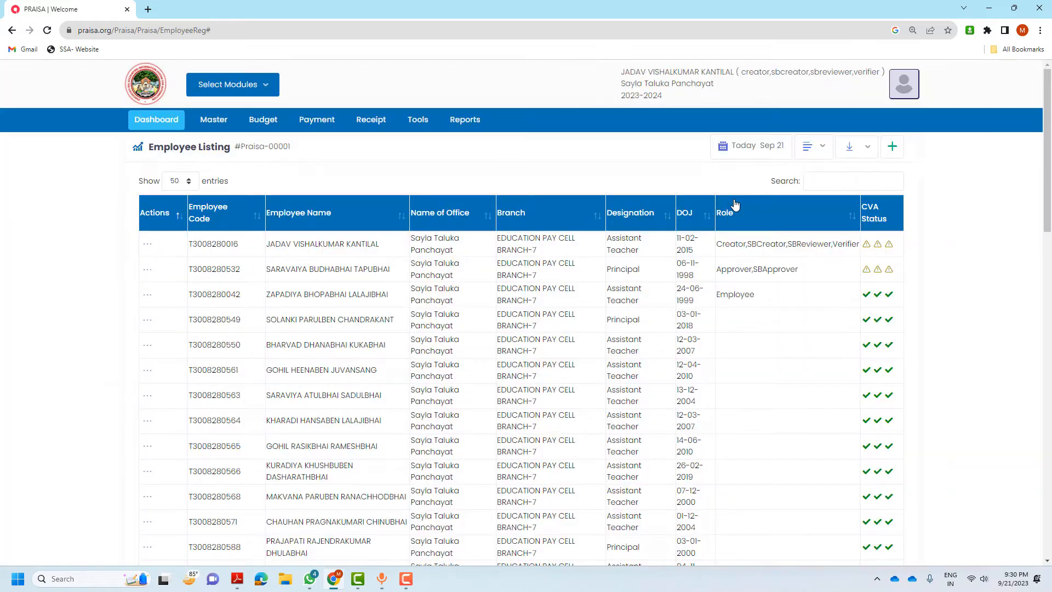
pyautogui.scroll(-2, 484, 293)
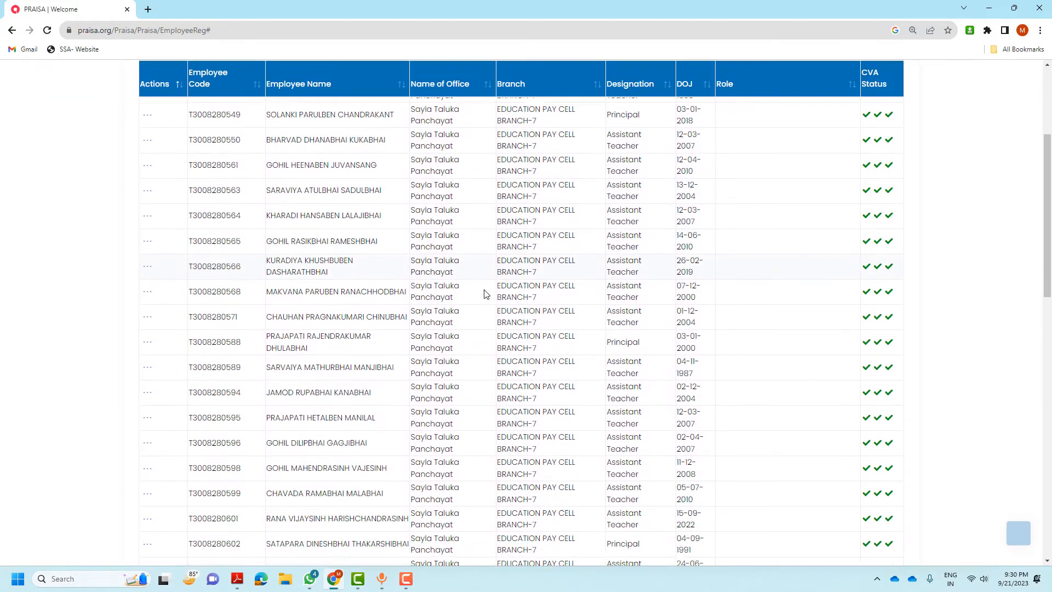
pyautogui.scroll(2, 483, 293)
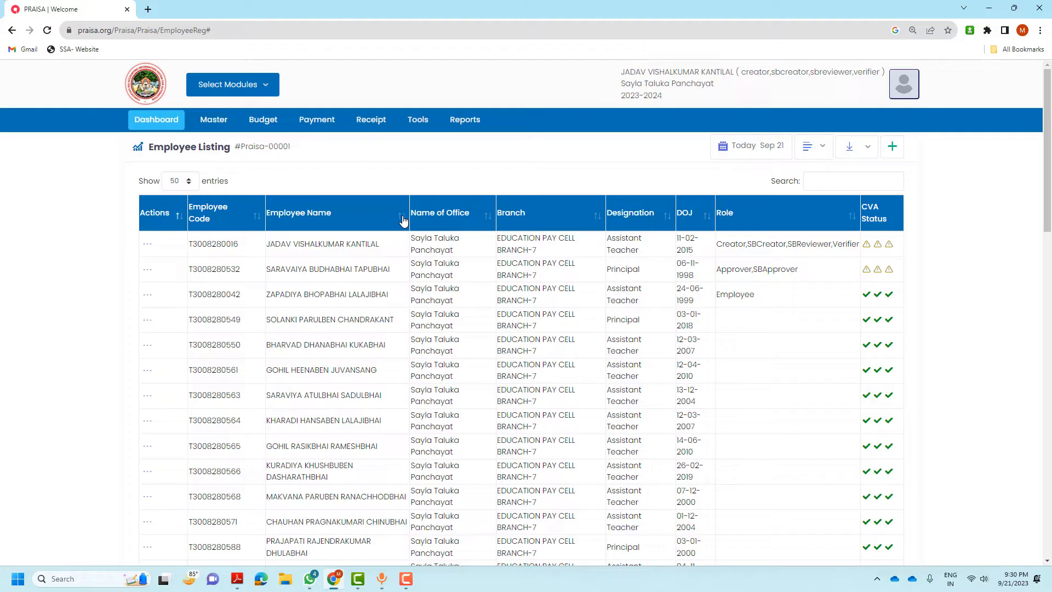
pyautogui.click(403, 219)
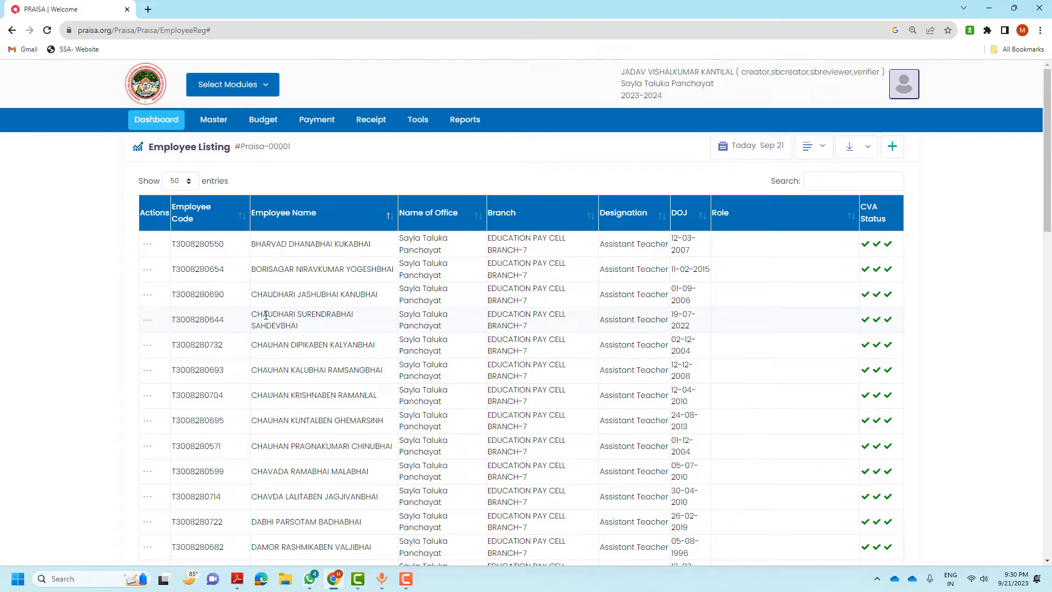
# Open the record of the assistant teacher who joined on 31-01-1987 for editing, agreeing to revoke its CVA.
pyautogui.scroll(-8, 265, 315)
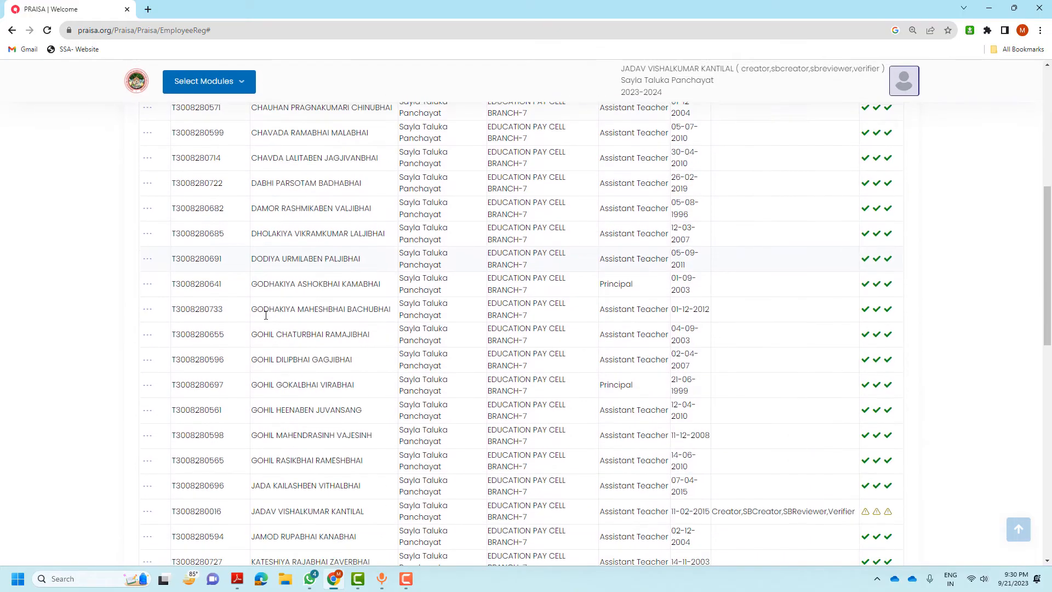
pyautogui.scroll(-5, 266, 319)
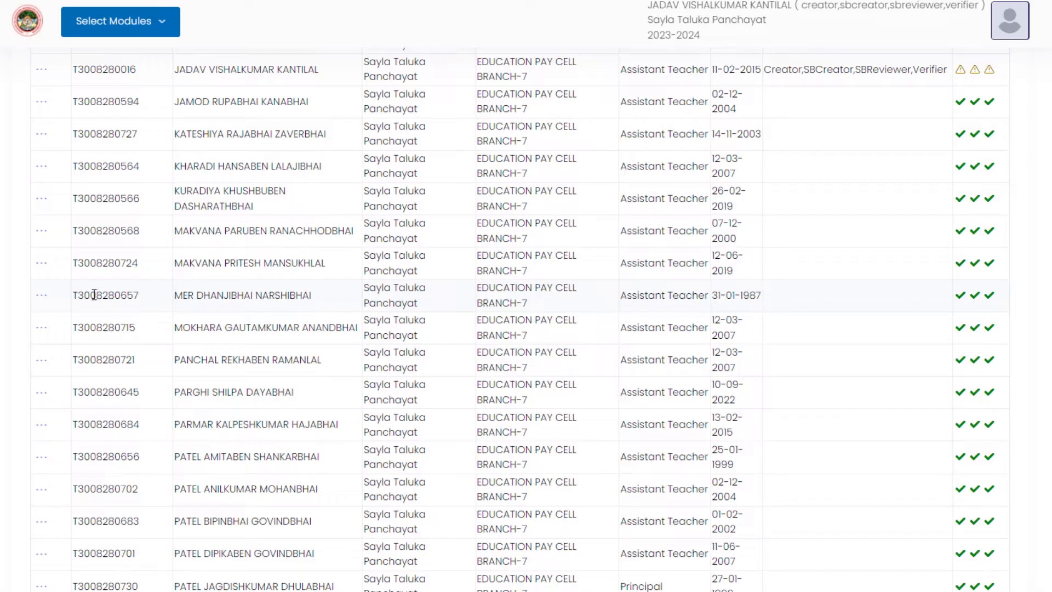
pyautogui.click(43, 296)
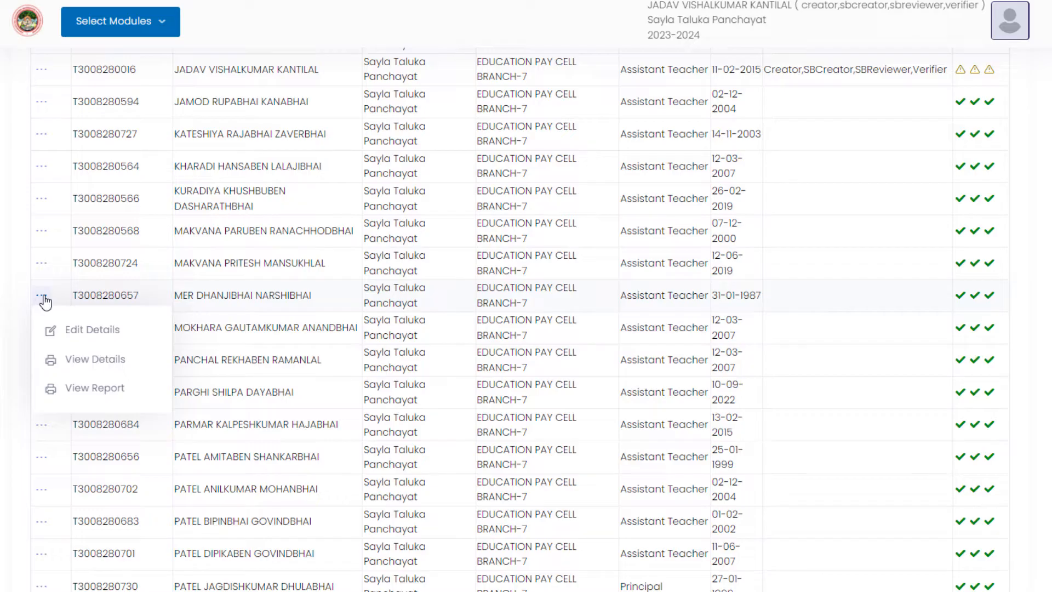
pyautogui.click(94, 338)
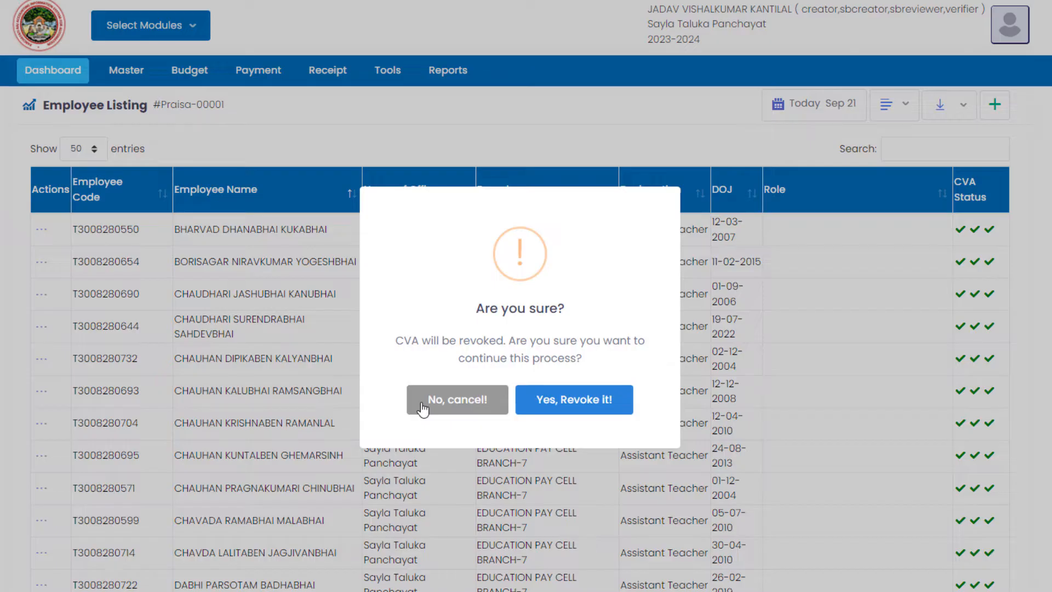
pyautogui.click(579, 405)
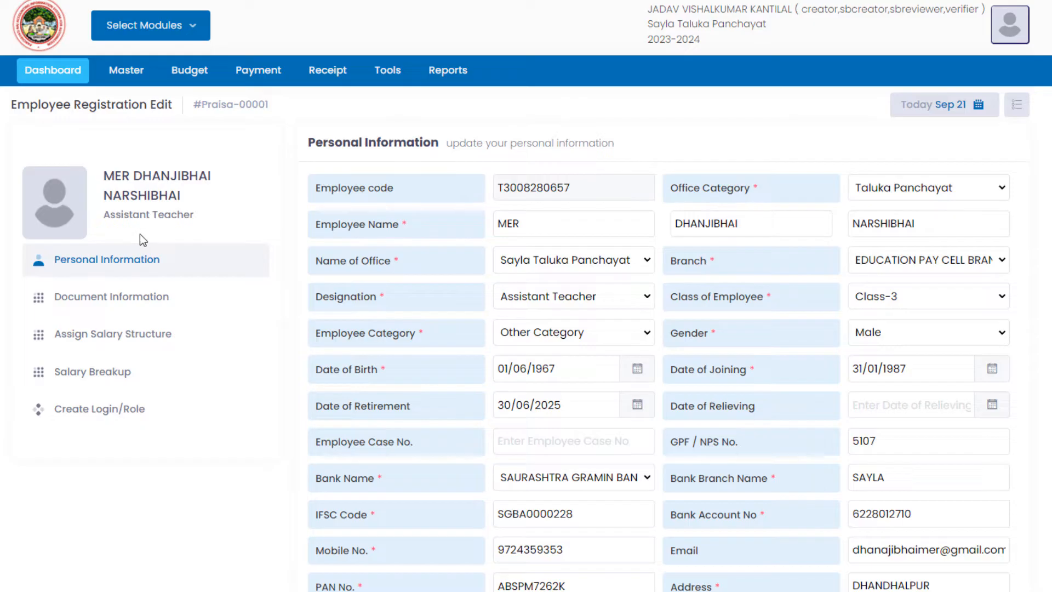
# Open the employee's Salary Breakup form and look through its pay settings.
pyautogui.scroll(-3, 523, 282)
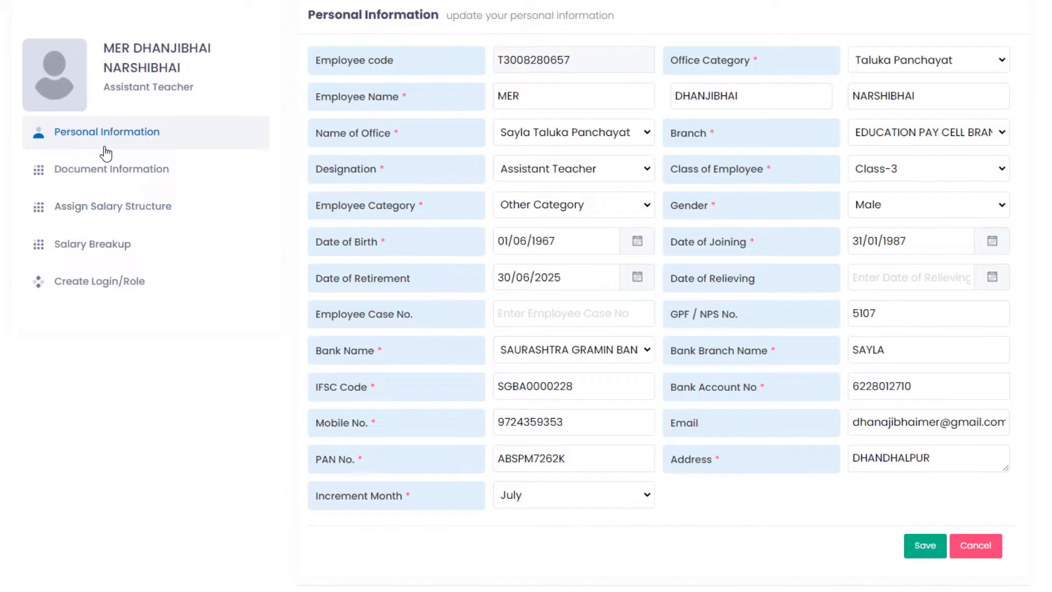
pyautogui.click(106, 249)
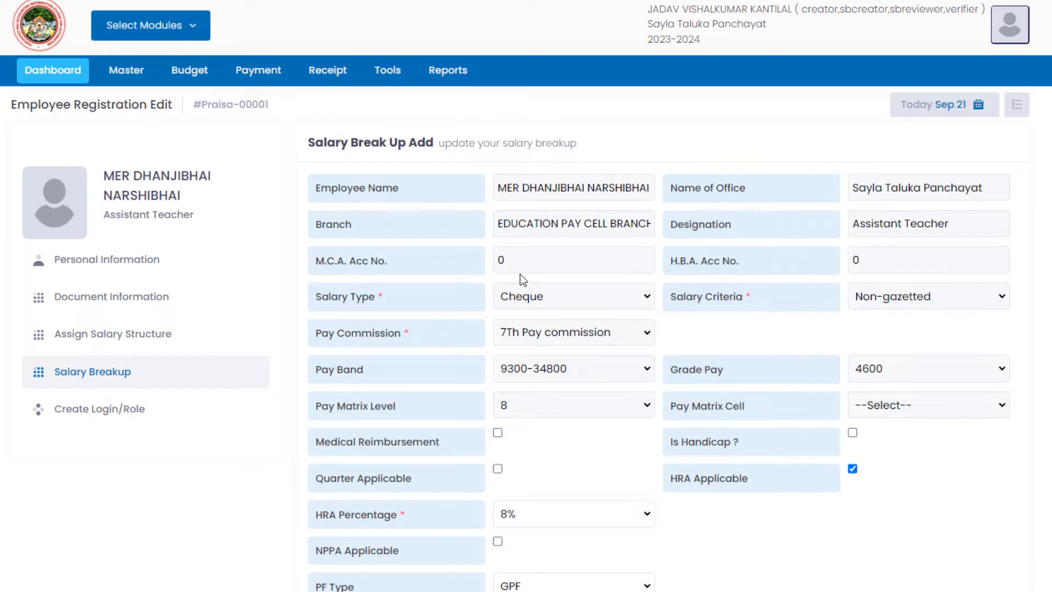
pyautogui.scroll(-1, 525, 276)
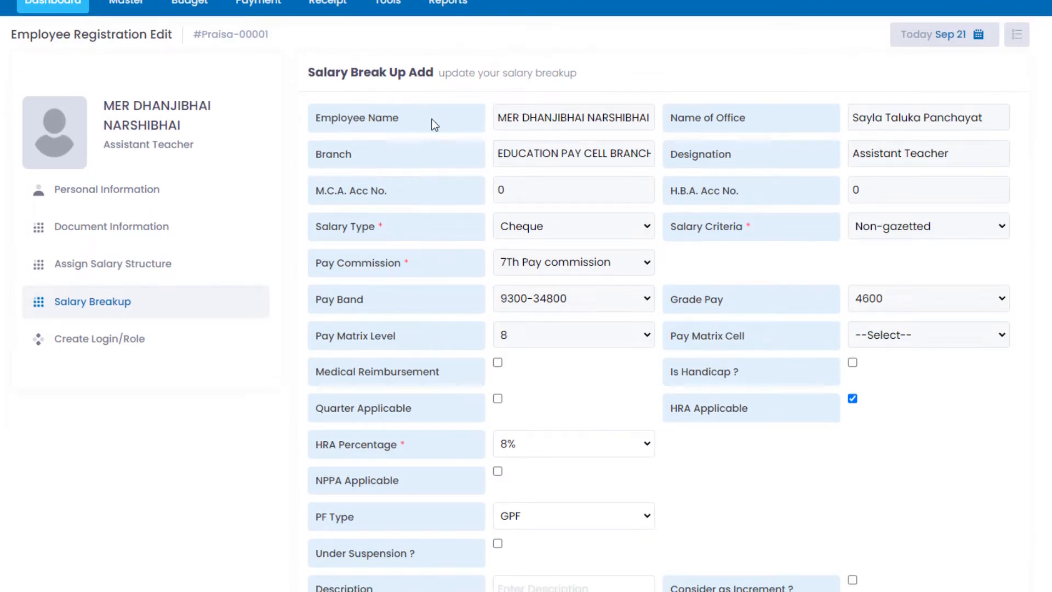
pyautogui.scroll(-2, 574, 204)
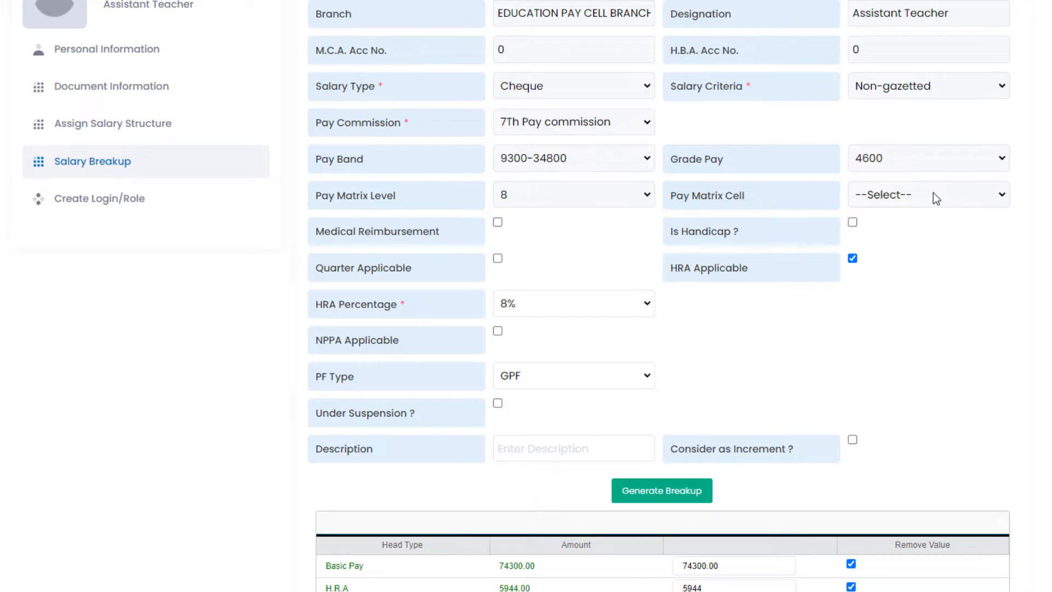
pyautogui.scroll(-2, 928, 202)
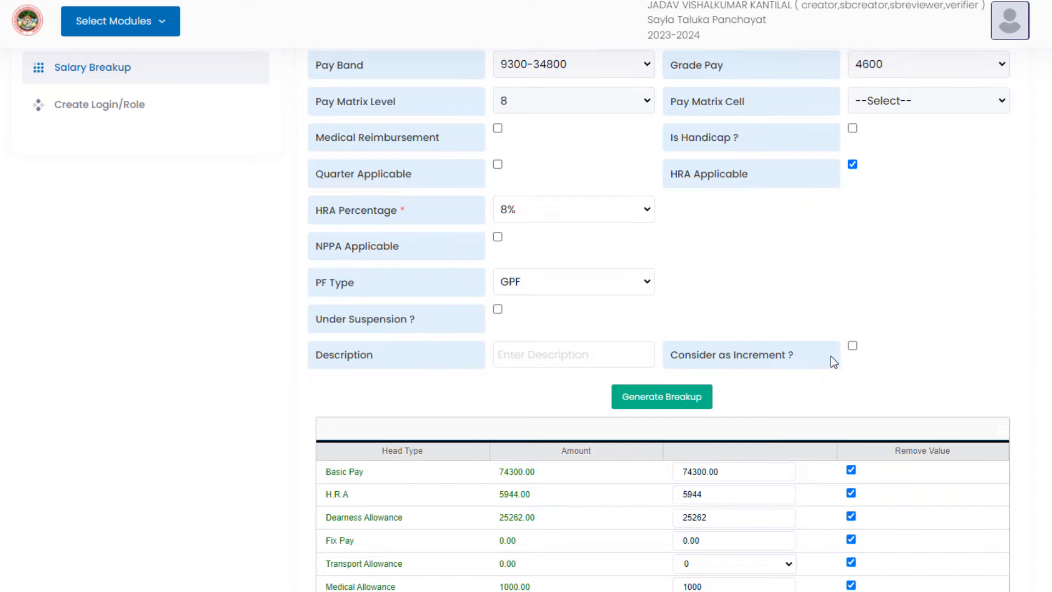
# Mark the salary breakup as an increment and set the increment date to 01/07/2023.
pyautogui.click(852, 346)
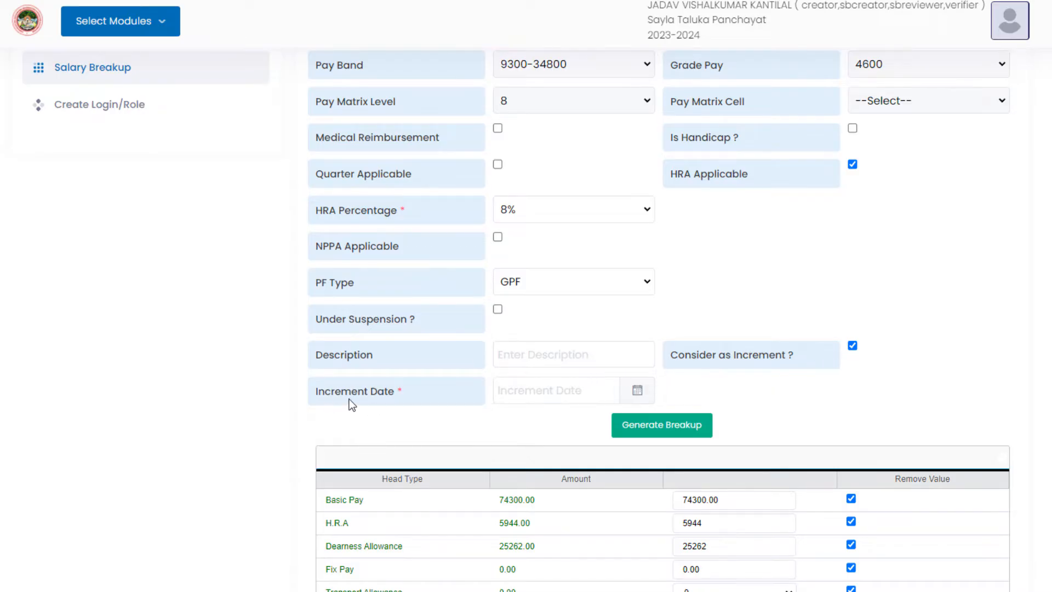
pyautogui.click(541, 392)
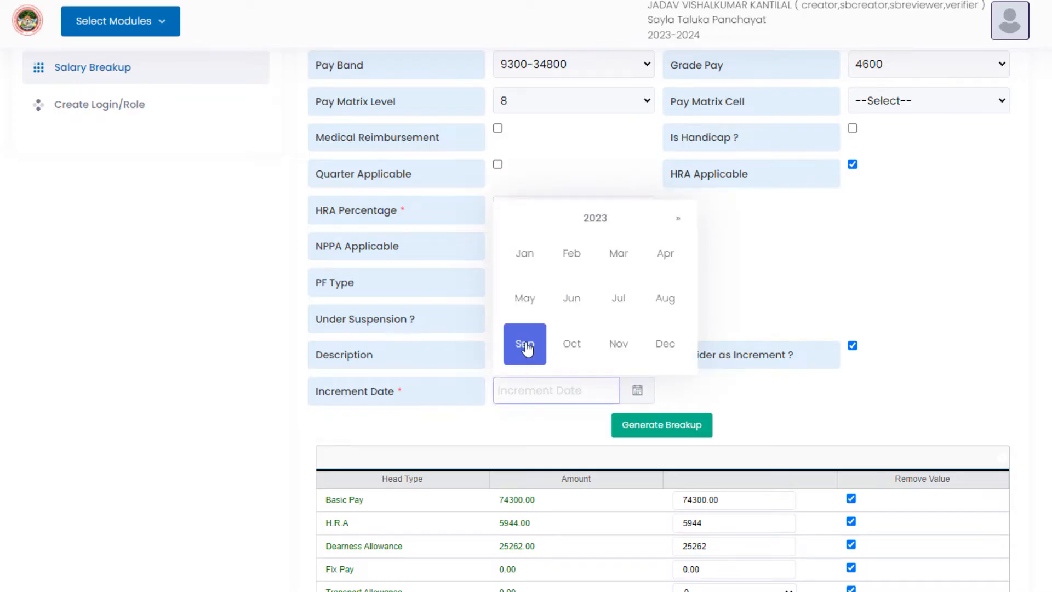
pyautogui.click(619, 303)
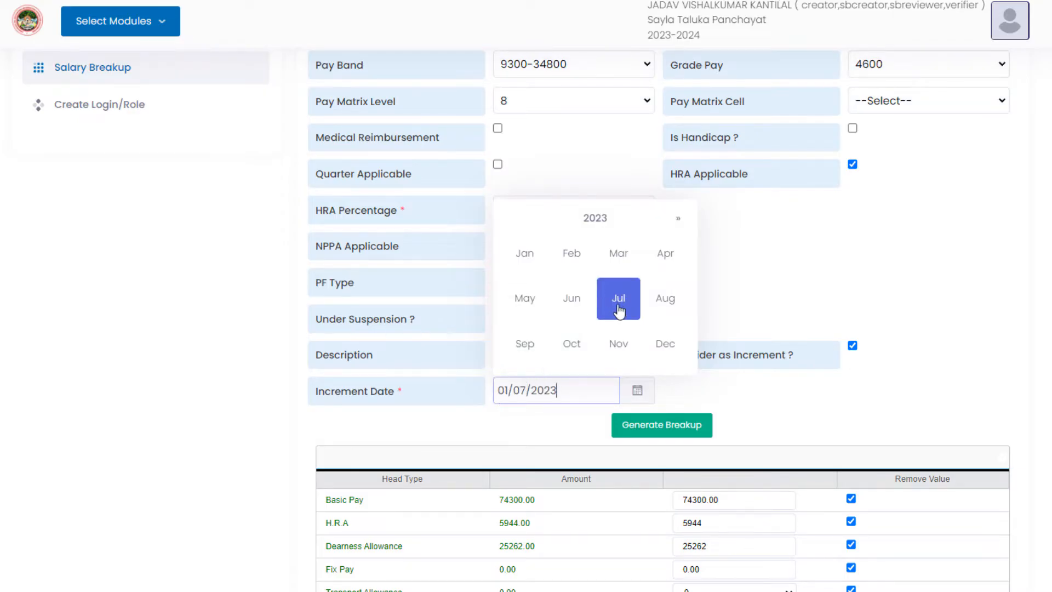
pyautogui.click(560, 416)
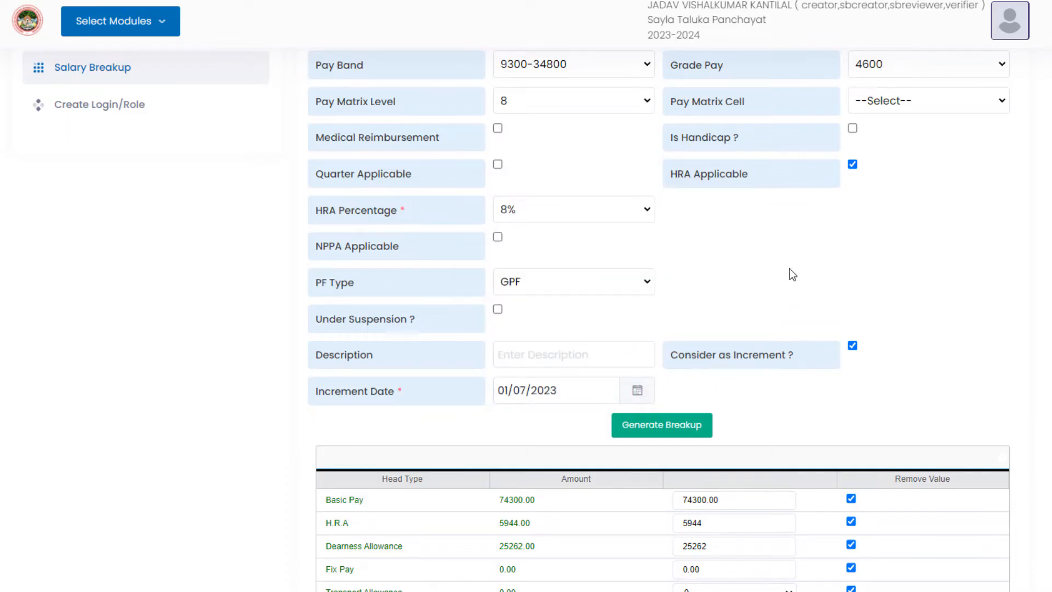
# Check the employee's pay band, grade pay and pay matrix level selections.
pyautogui.scroll(1, 783, 266)
pyautogui.click(616, 135)
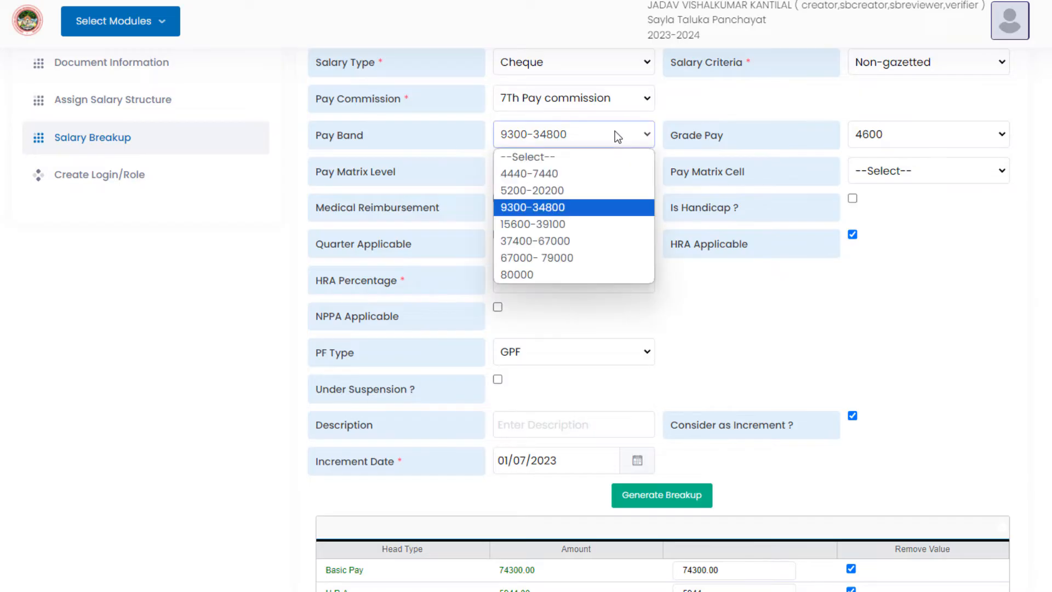
pyautogui.click(617, 135)
pyautogui.click(869, 138)
pyautogui.click(869, 138)
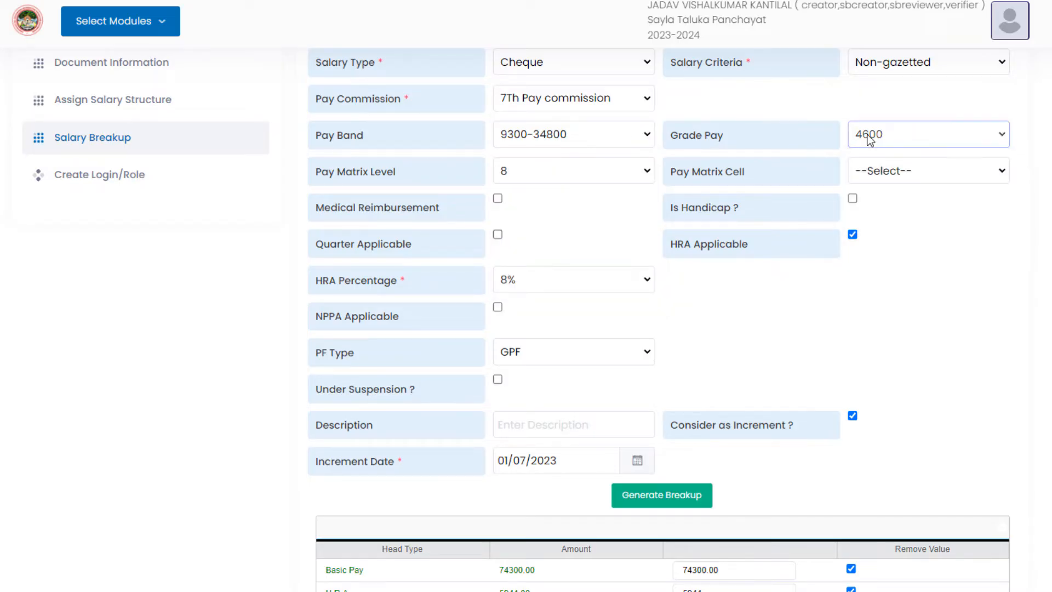
pyautogui.click(606, 175)
pyautogui.click(603, 179)
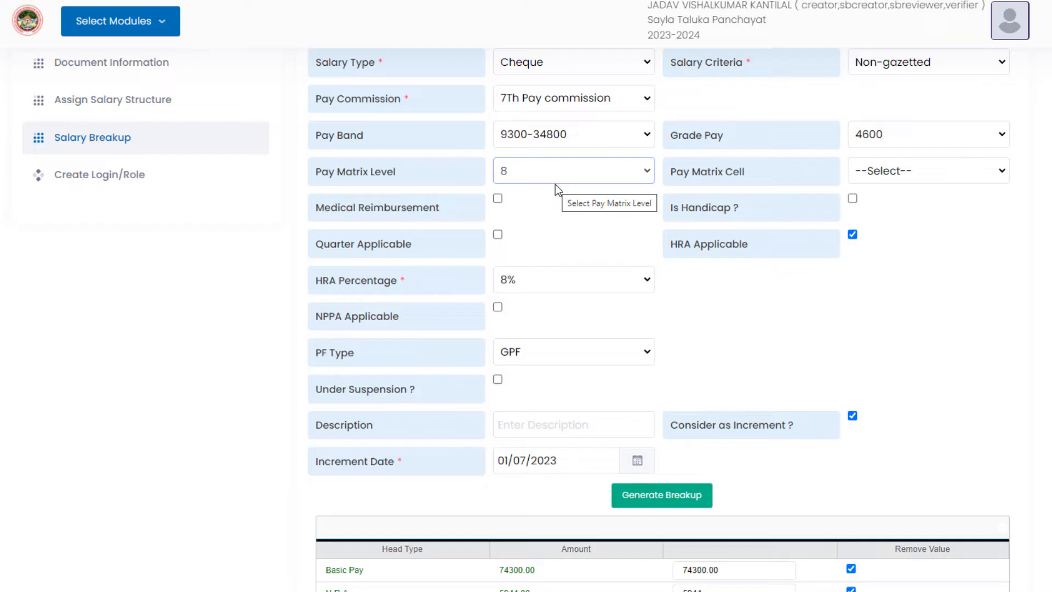
# Try pay matrix cell 12 and generate the salary breakup to compare the basic pay.
pyautogui.click(906, 171)
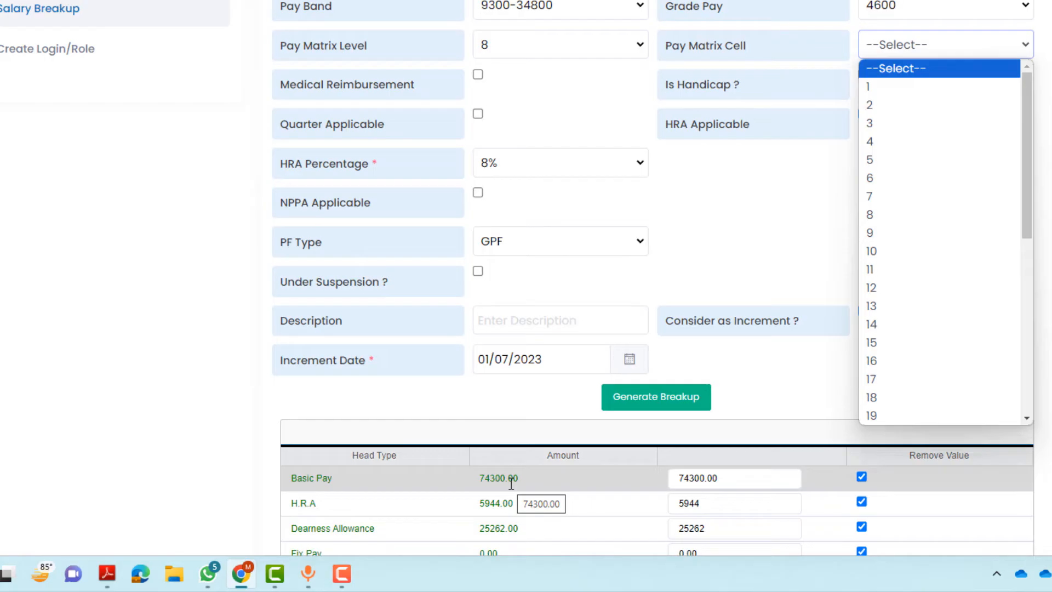
pyautogui.click(893, 290)
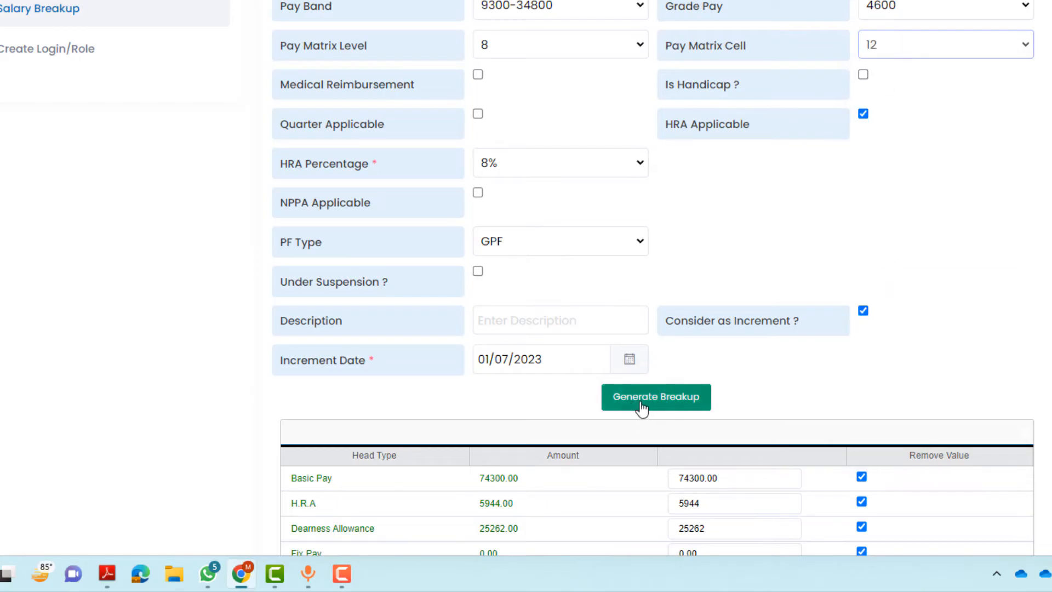
pyautogui.click(662, 404)
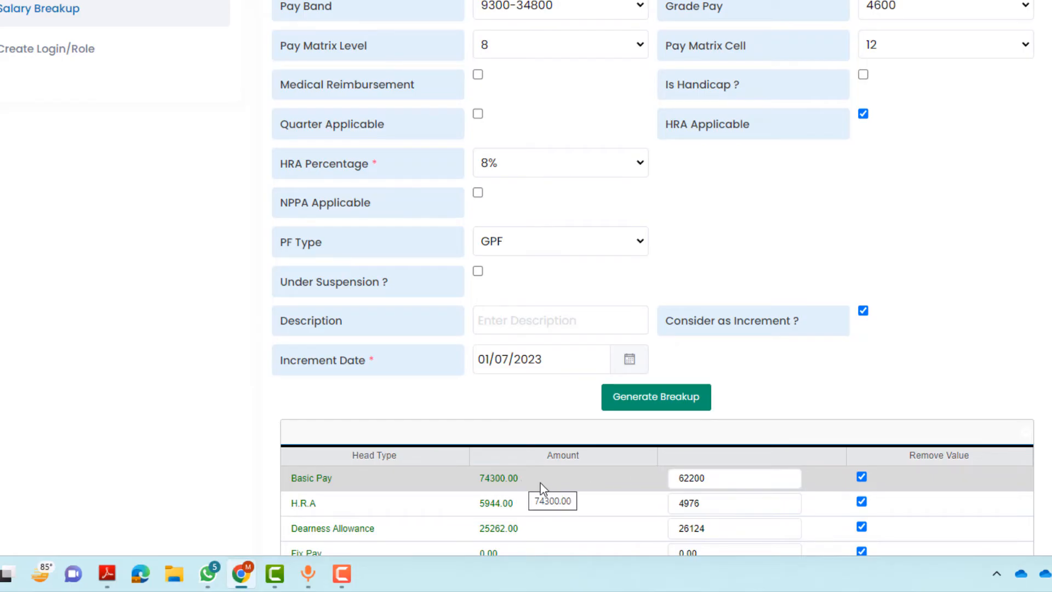
# Try pay matrix cell 18 and regenerate the salary breakup to find the cell matching the existing basic pay.
pyautogui.click(984, 53)
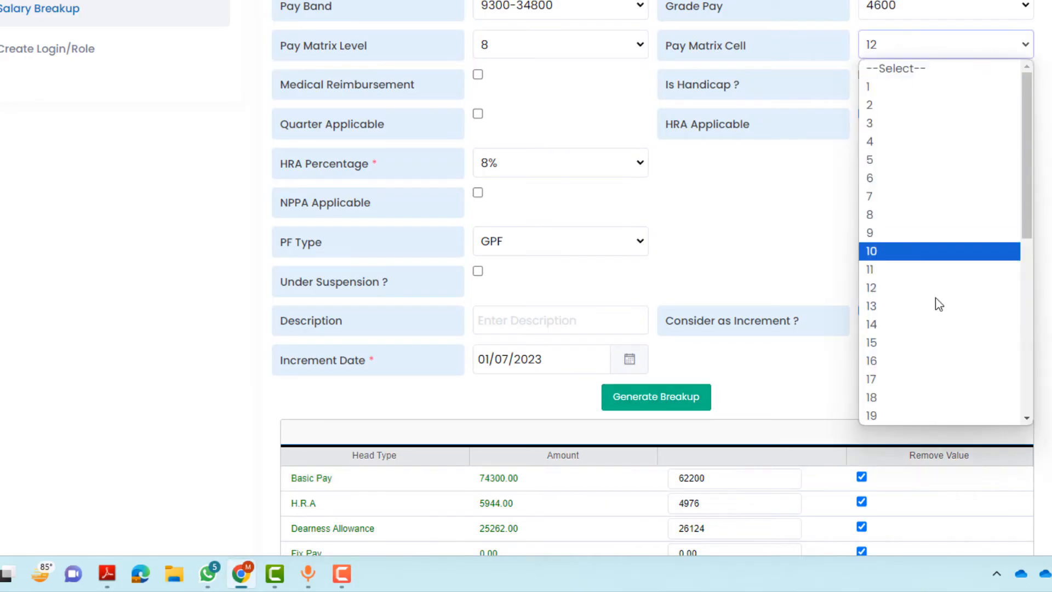
pyautogui.click(915, 401)
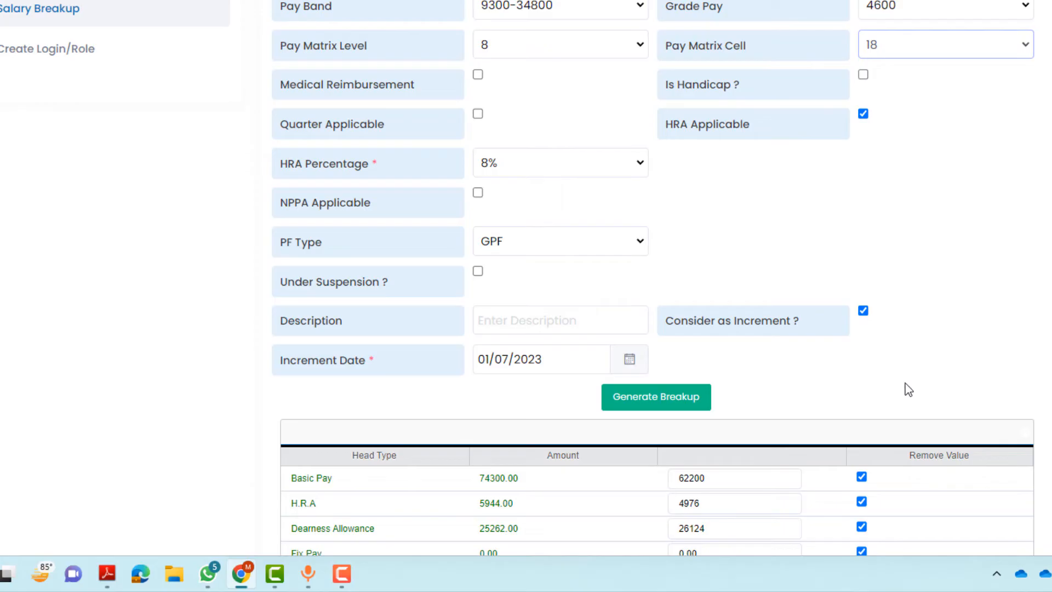
pyautogui.click(669, 404)
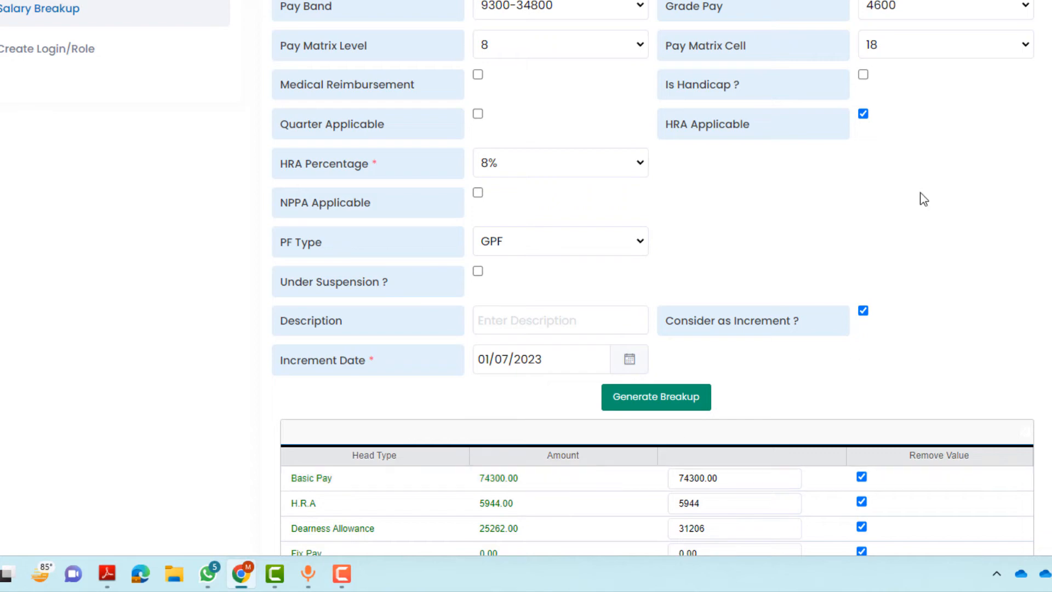
# Set the pay matrix cell to 19 and generate the salary breakup with the incremented basic pay.
pyautogui.click(966, 43)
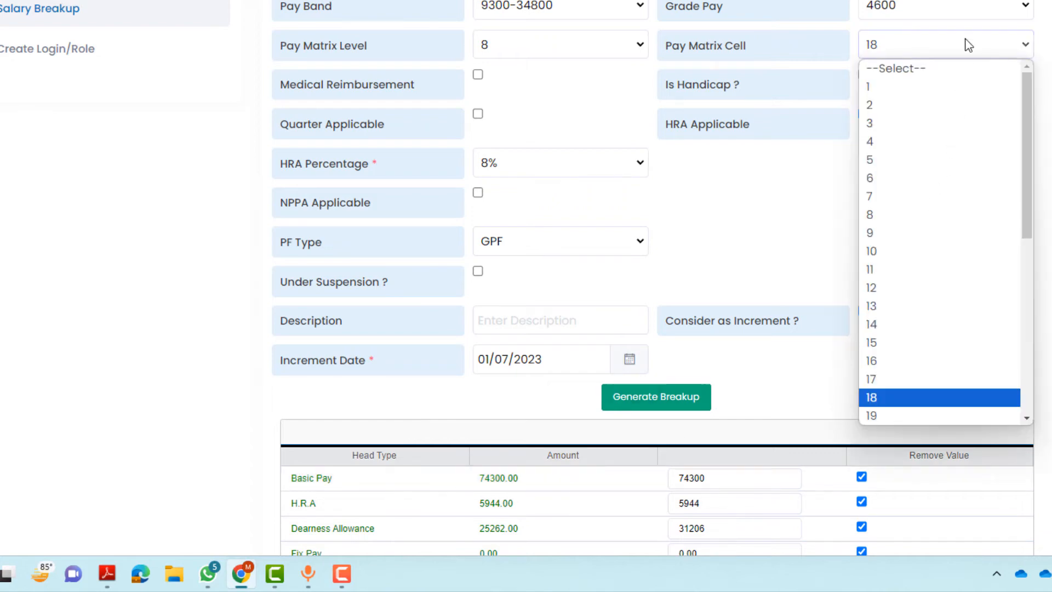
pyautogui.click(912, 409)
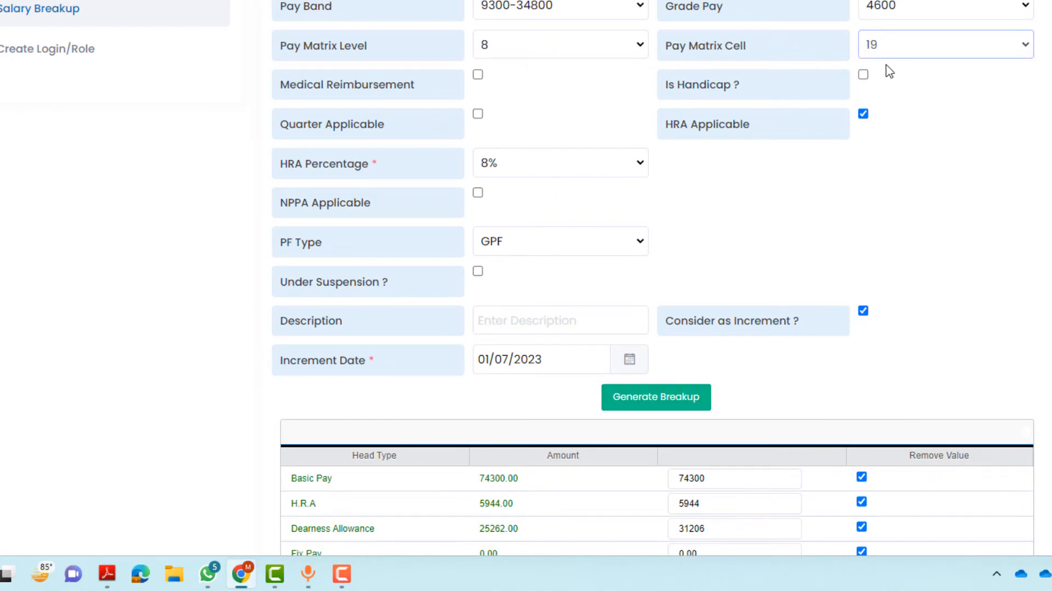
pyautogui.click(655, 400)
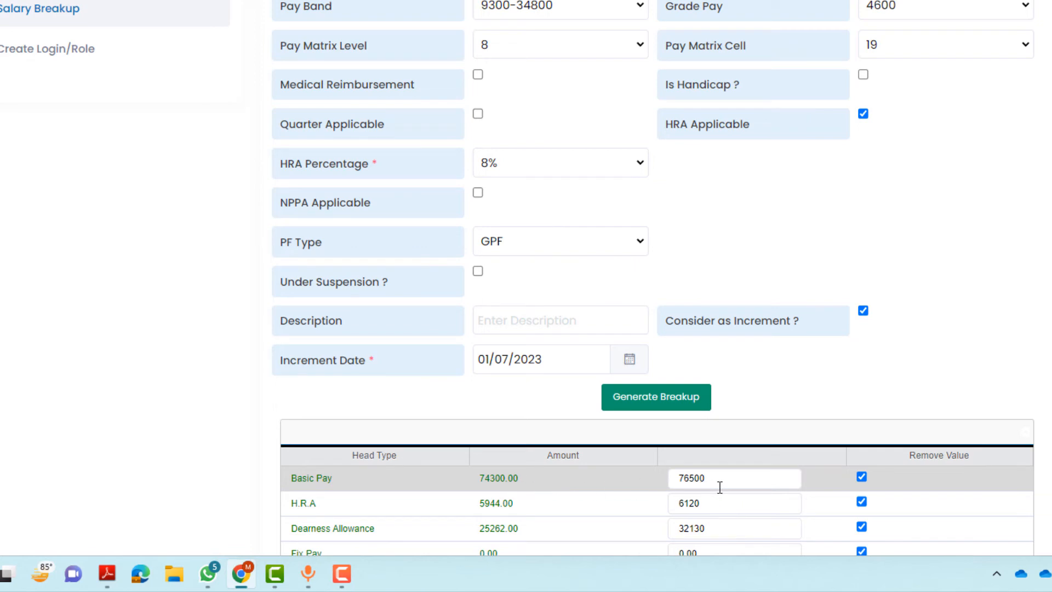
# Review the generated earnings and deductions down to net pay and save the employee's incremented salary breakup.
pyautogui.scroll(-4, 712, 487)
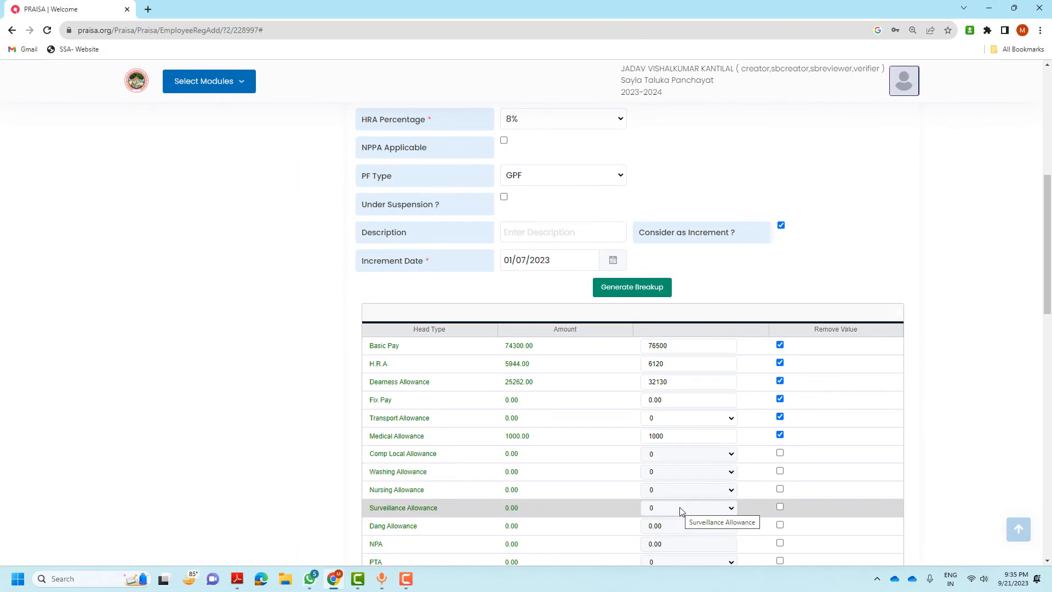
pyautogui.scroll(-6, 681, 511)
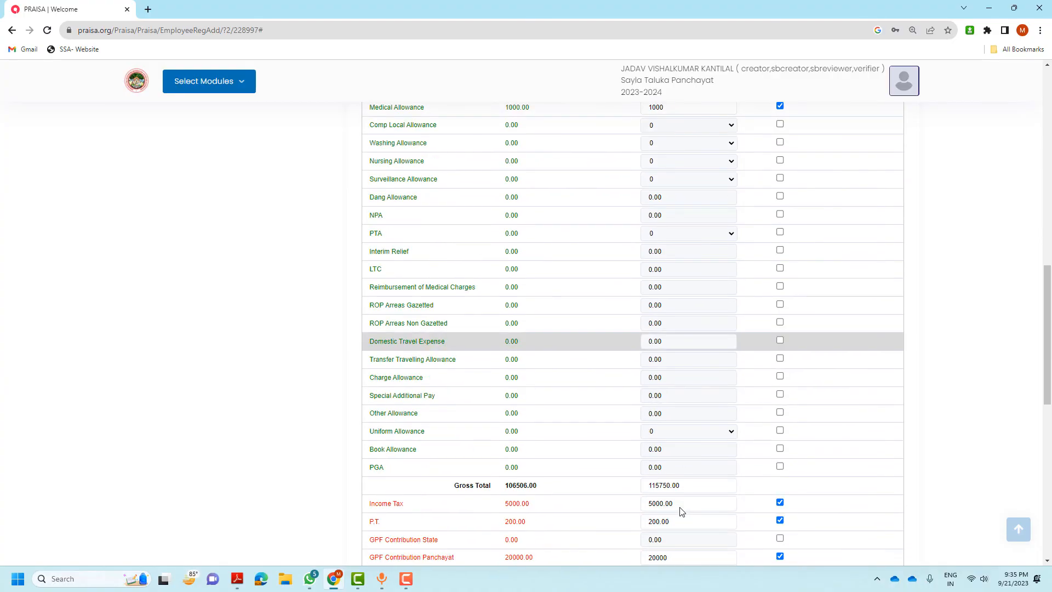
pyautogui.scroll(-10, 681, 511)
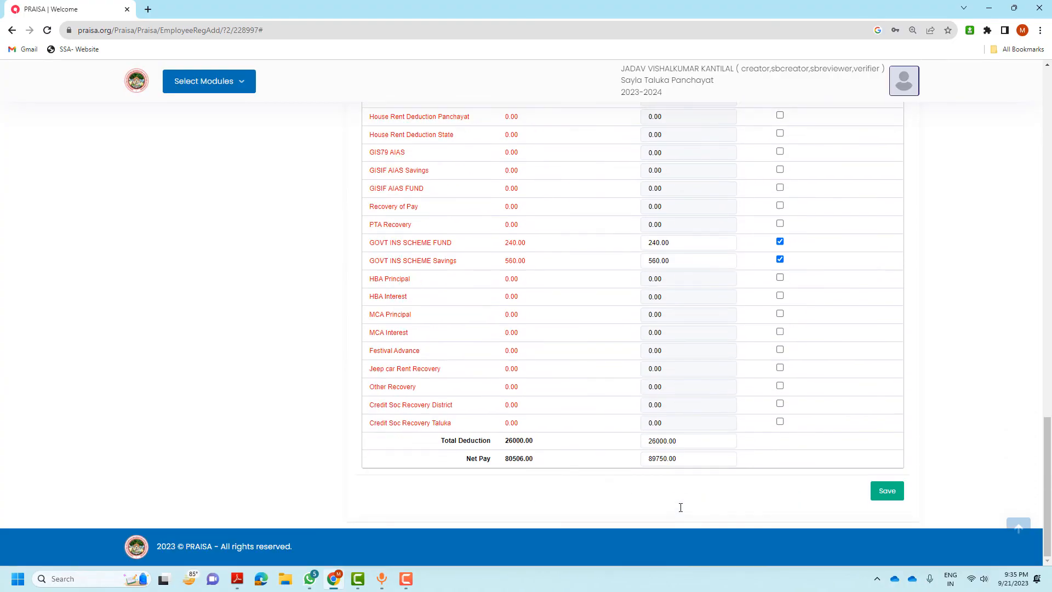
pyautogui.click(891, 495)
pyautogui.click(891, 497)
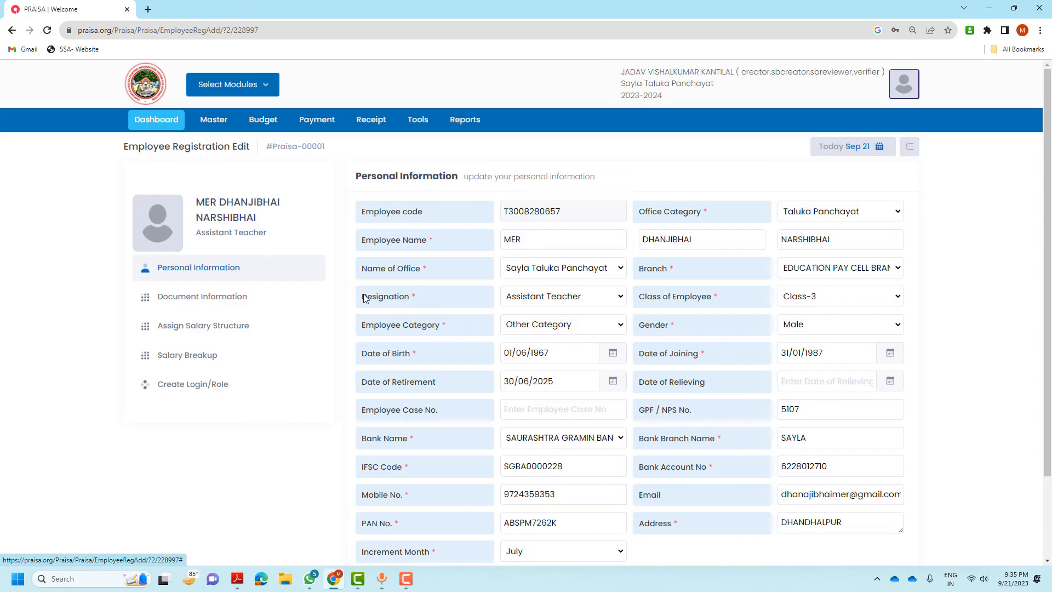
# Reopen the employee's salary breakup and check the saved basic pay, HRA and dearness allowance amounts.
pyautogui.scroll(-2, 279, 279)
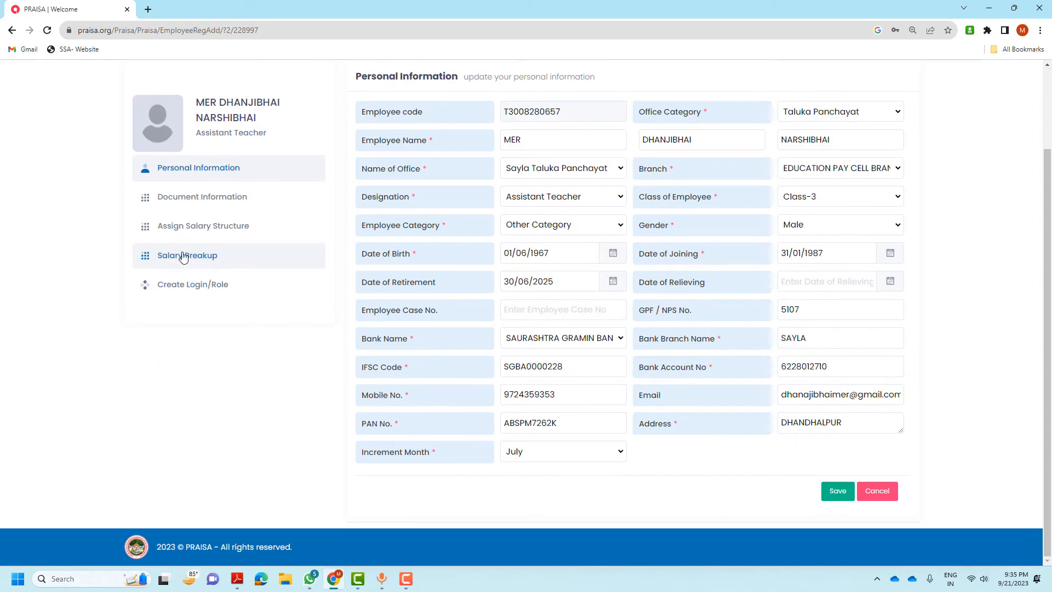
pyautogui.click(183, 256)
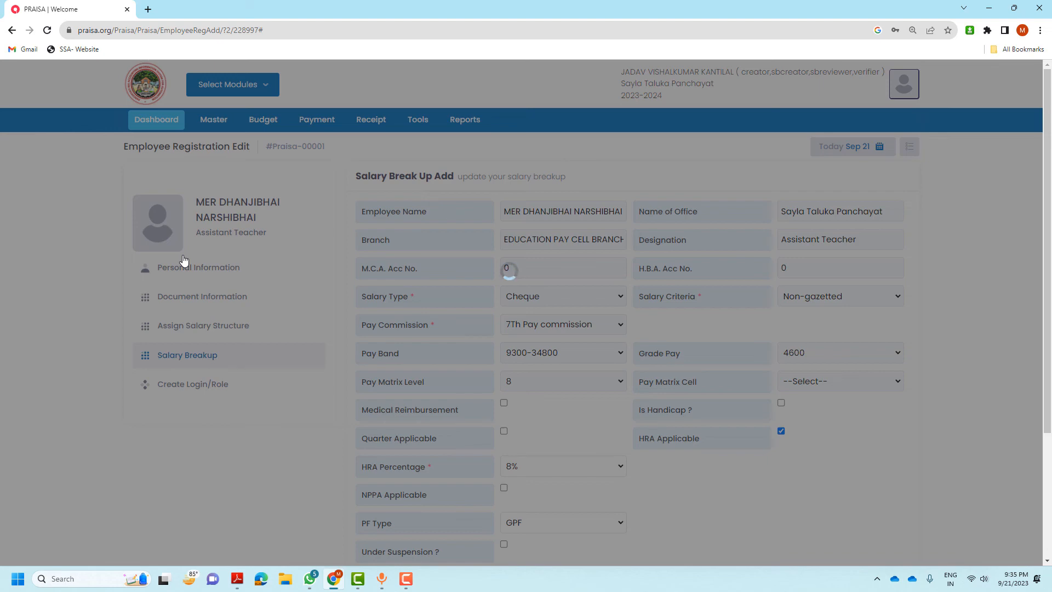
pyautogui.scroll(-4, 452, 312)
pyautogui.scroll(-3, 462, 357)
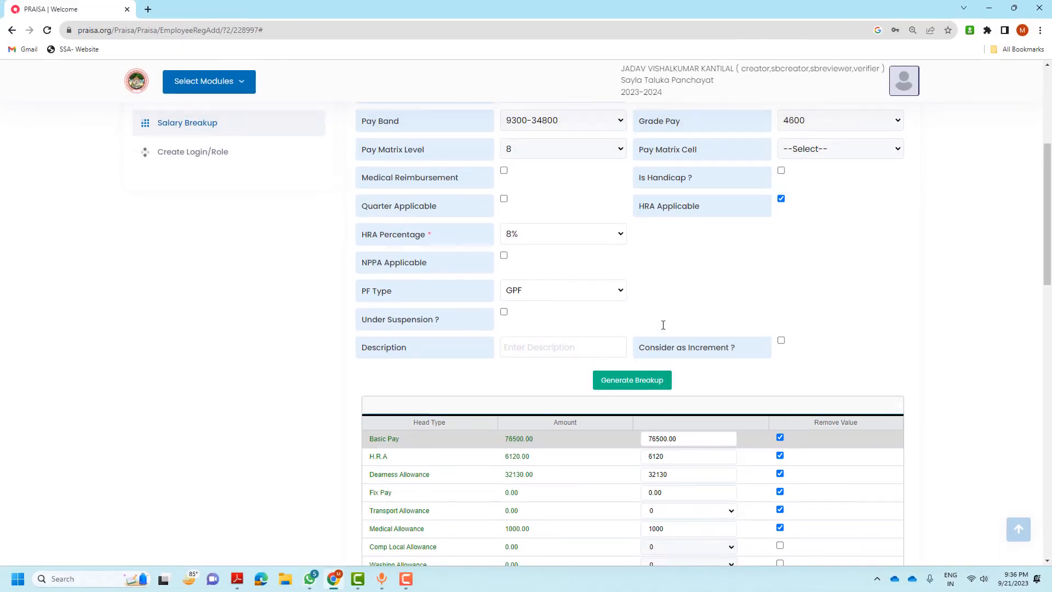
# Leave the employee's salary breakup and open the Employee Registration page.
pyautogui.scroll(5, 662, 325)
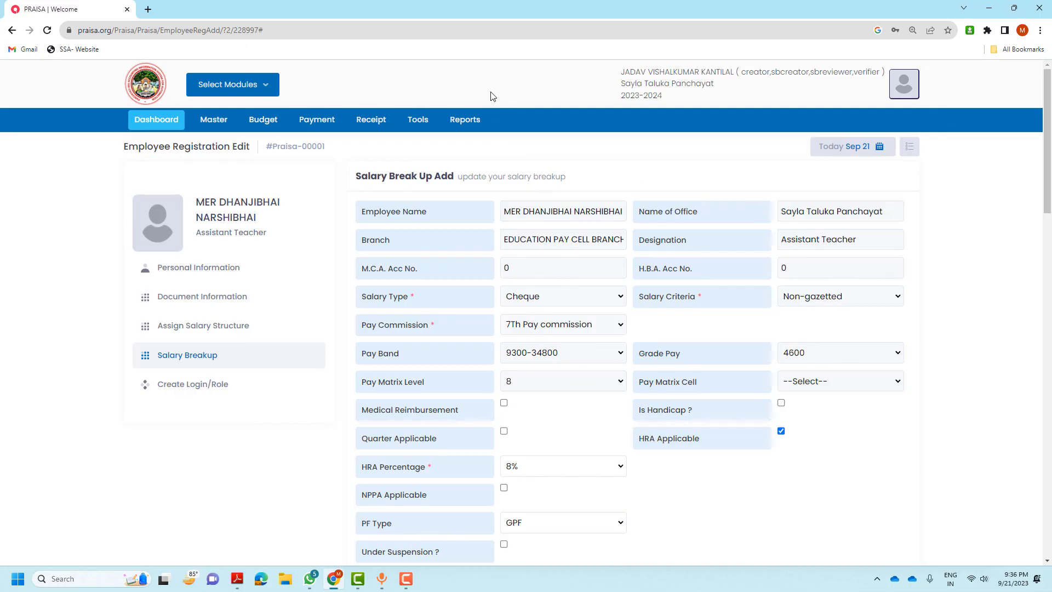
pyautogui.click(419, 121)
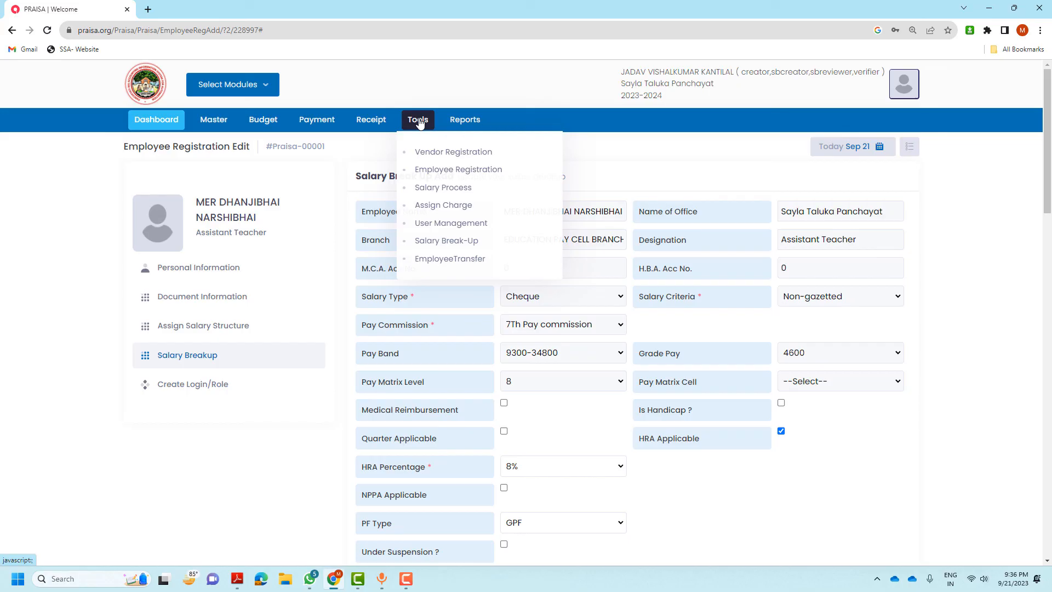
pyautogui.click(454, 170)
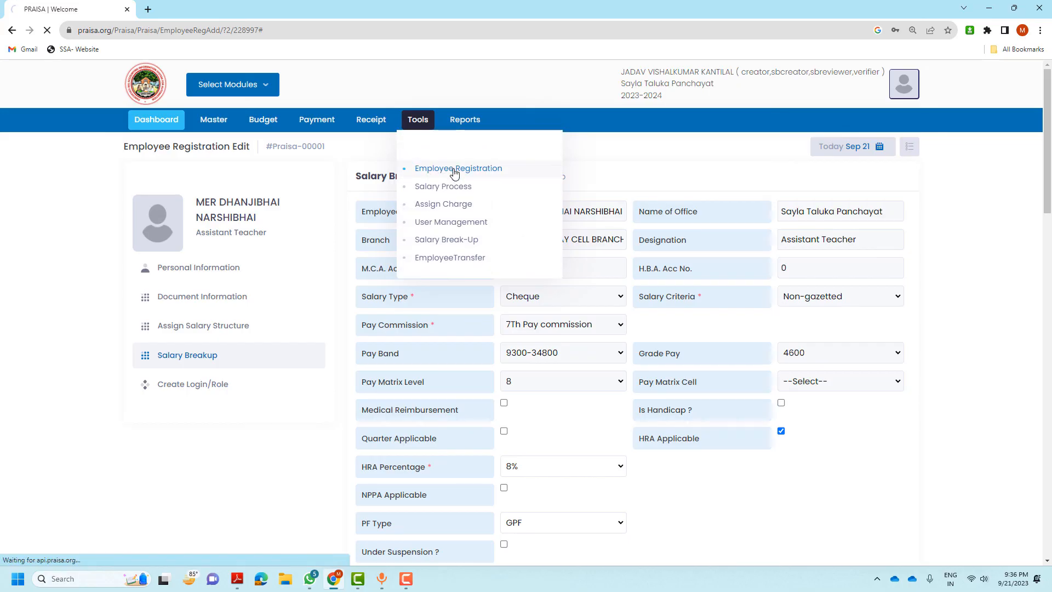